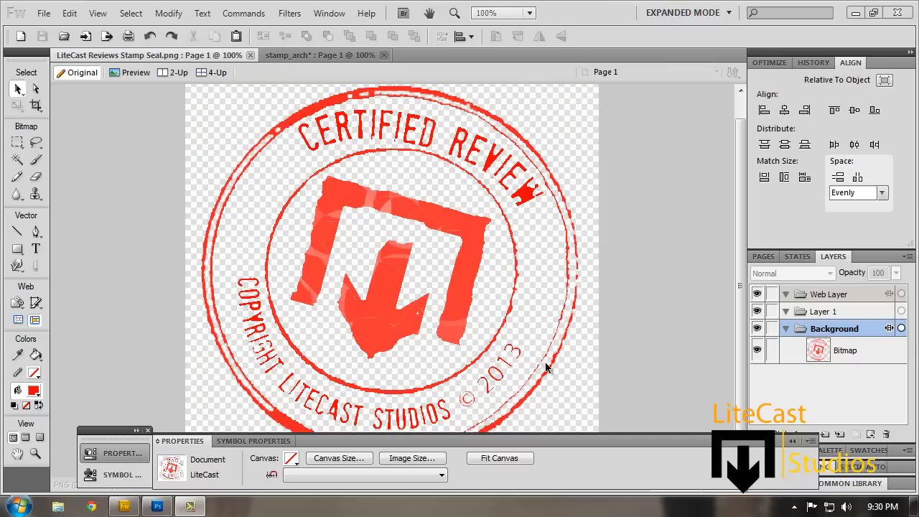
Switch to the stamp_arch document showing the black seal
{"action": "left_click", "coordinate": [257, 156]}
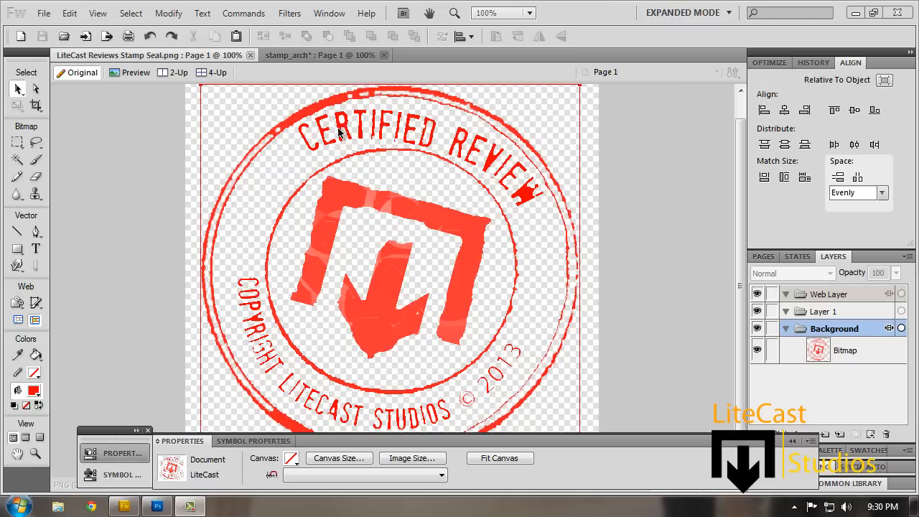
{"action": "left_click", "coordinate": [293, 58]}
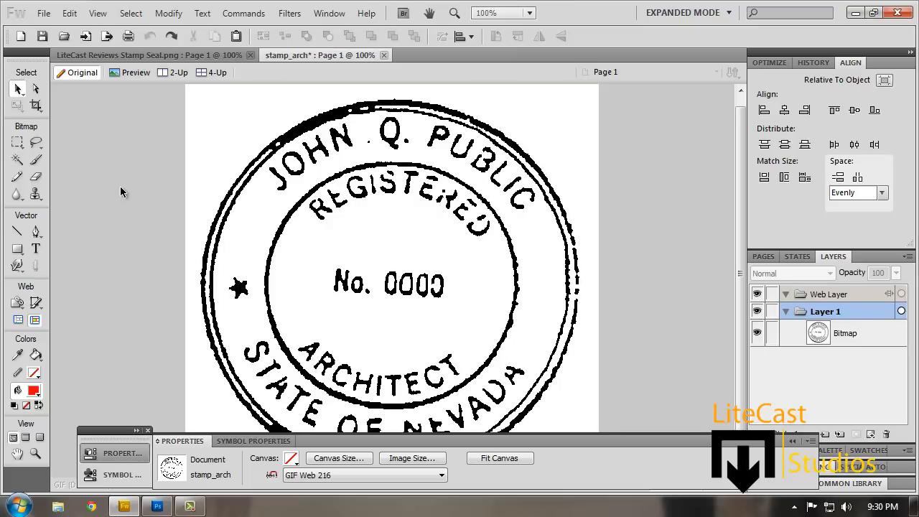
{"action": "left_click", "coordinate": [273, 117]}
{"action": "left_click", "coordinate": [152, 161]}
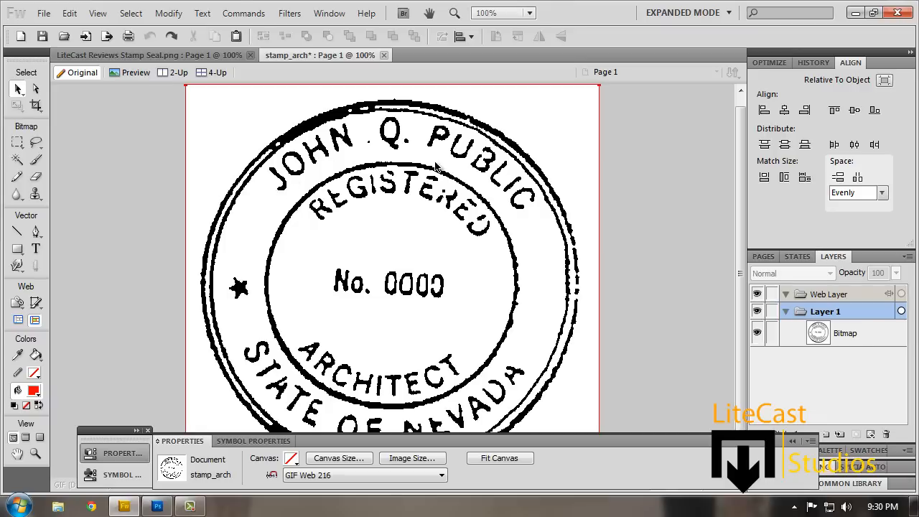
Draw an open three-point Pen path under the seal's upper ring lettering, peaking below its middle letter
{"action": "left_click", "coordinate": [36, 231]}
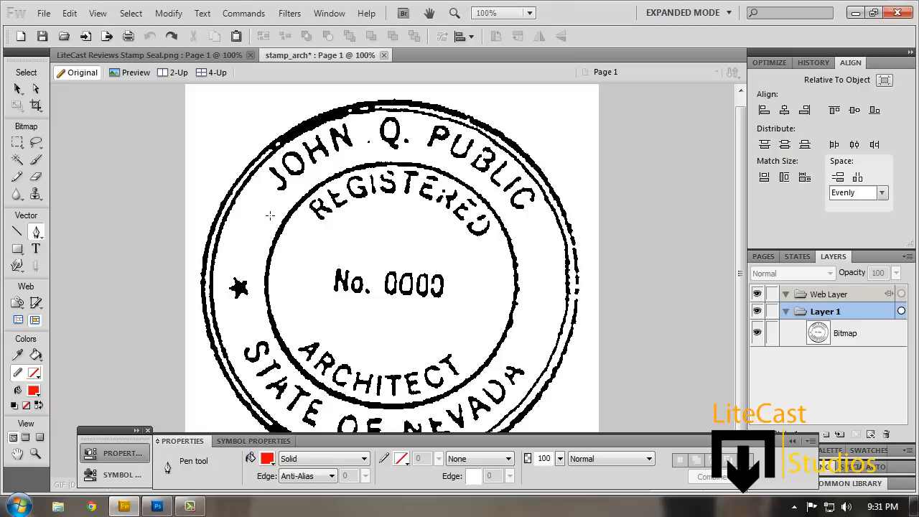
{"action": "left_click", "coordinate": [270, 216]}
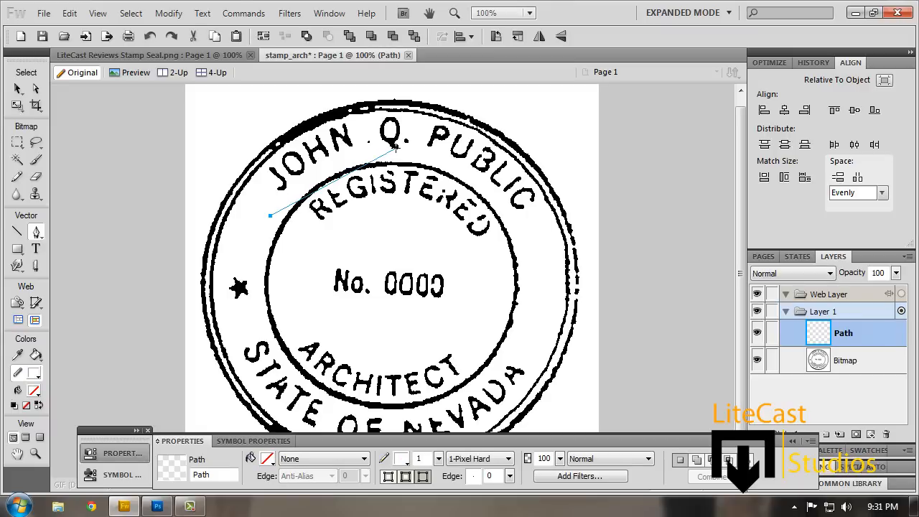
{"action": "left_click", "coordinate": [395, 147]}
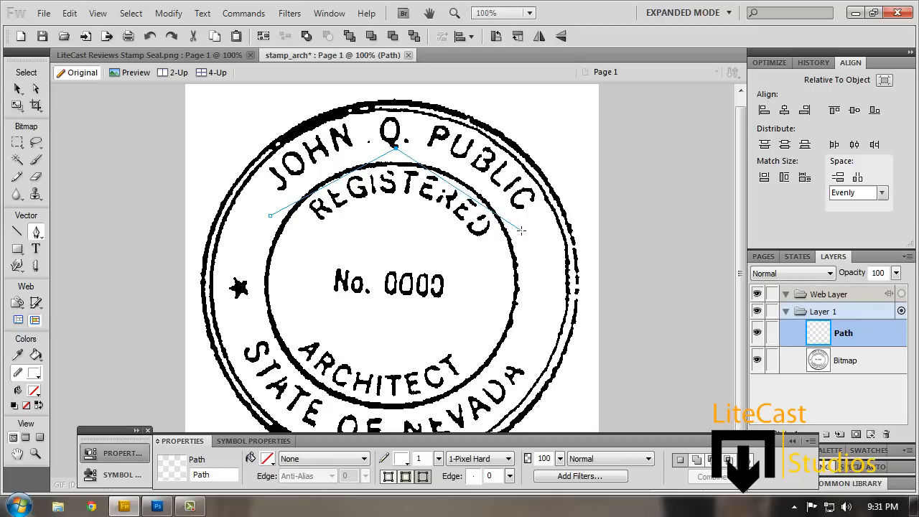
{"action": "left_click", "coordinate": [522, 230]}
{"action": "left_click", "coordinate": [17, 91]}
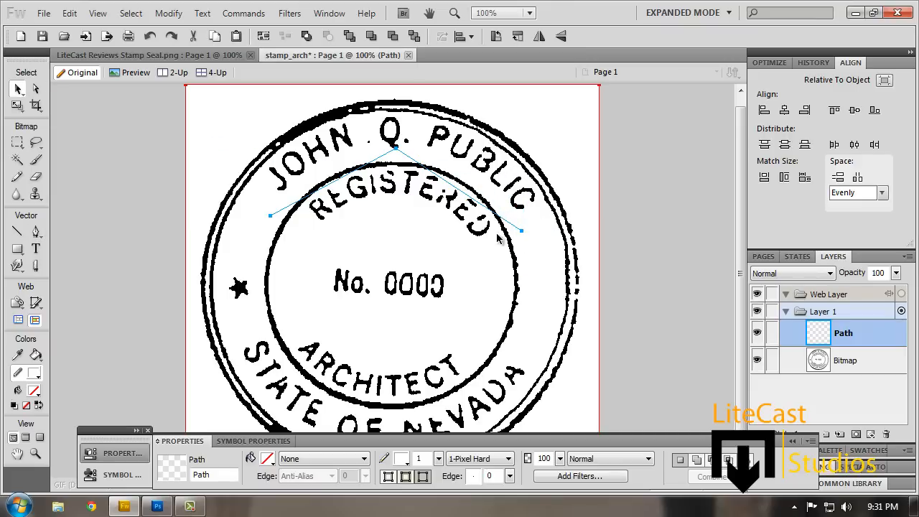
{"action": "left_click", "coordinate": [37, 232]}
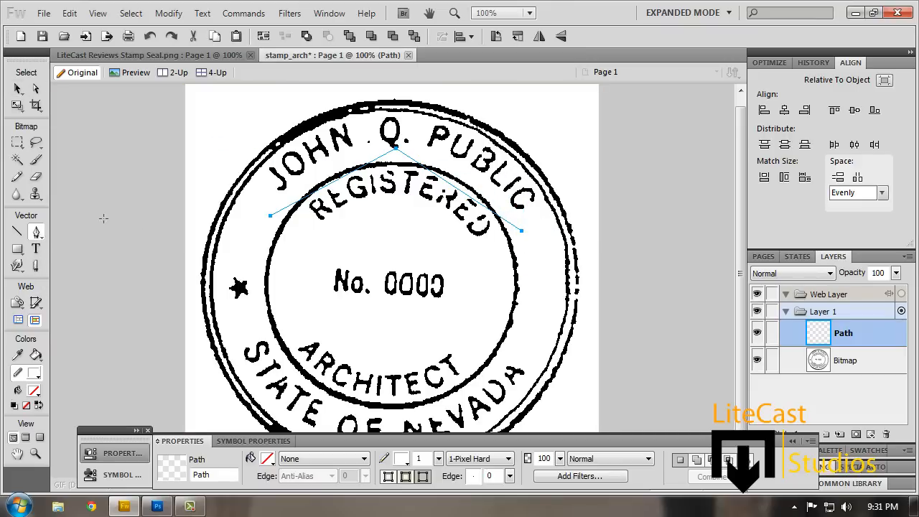
{"action": "left_click", "coordinate": [574, 263]}
{"action": "key", "text": "ctrl+z"}
{"action": "key", "text": "v"}
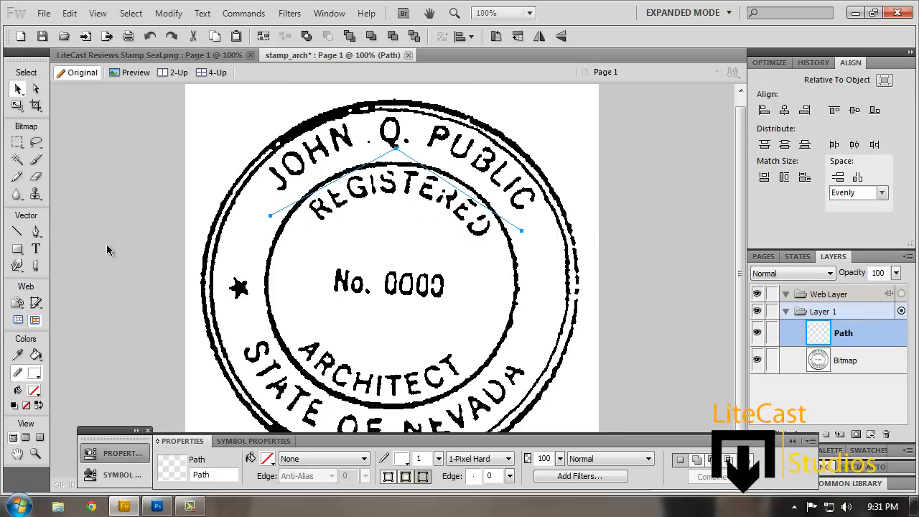
Try to bend the path's middle point into a smooth arc and undo it
{"action": "left_click", "coordinate": [36, 232]}
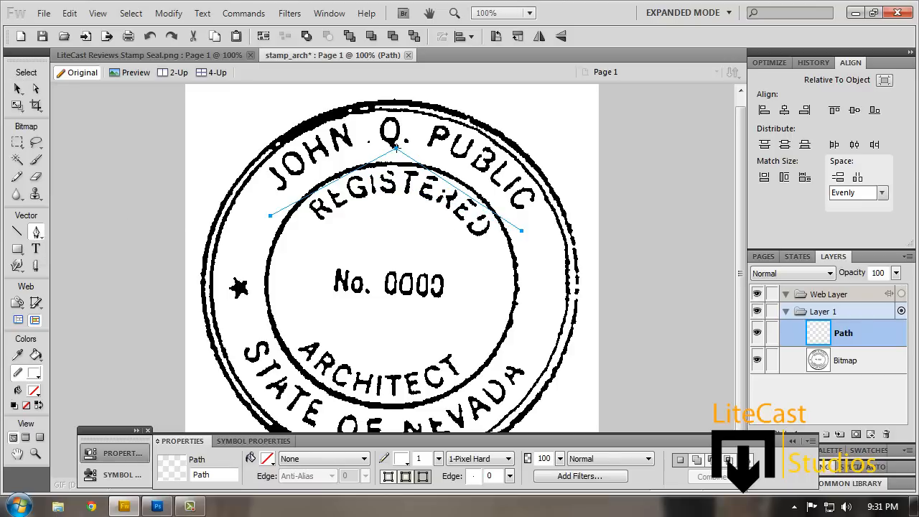
{"action": "left_click", "coordinate": [395, 148]}
{"action": "left_click_drag", "start_coordinate": [395, 148], "coordinate": [491, 151]}
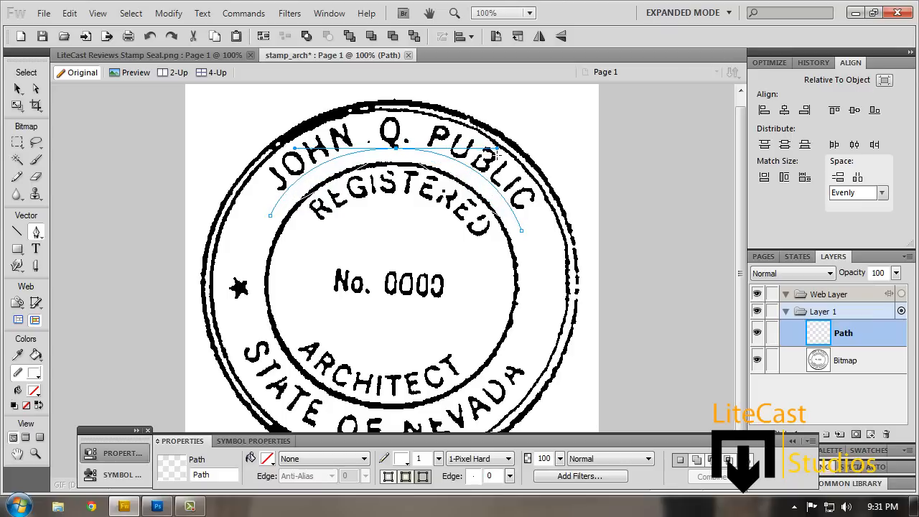
{"action": "key", "text": "ctrl+z"}
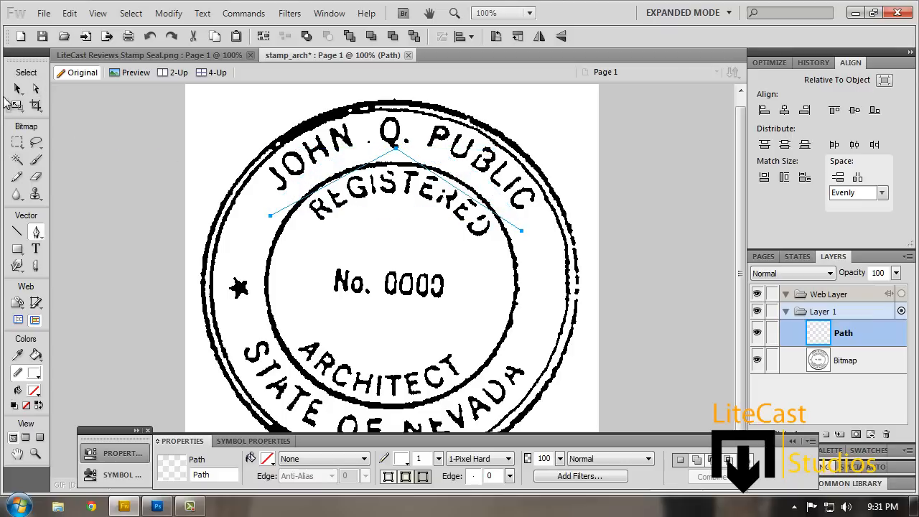
Curve the path into a smooth arc following the inner circle by extending horizontal handles from its middle point
{"action": "left_click", "coordinate": [17, 90]}
{"action": "left_click", "coordinate": [36, 232]}
{"action": "left_click_drag", "start_coordinate": [396, 148], "coordinate": [397, 148]}
{"action": "left_click_drag", "start_coordinate": [397, 148], "coordinate": [504, 156]}
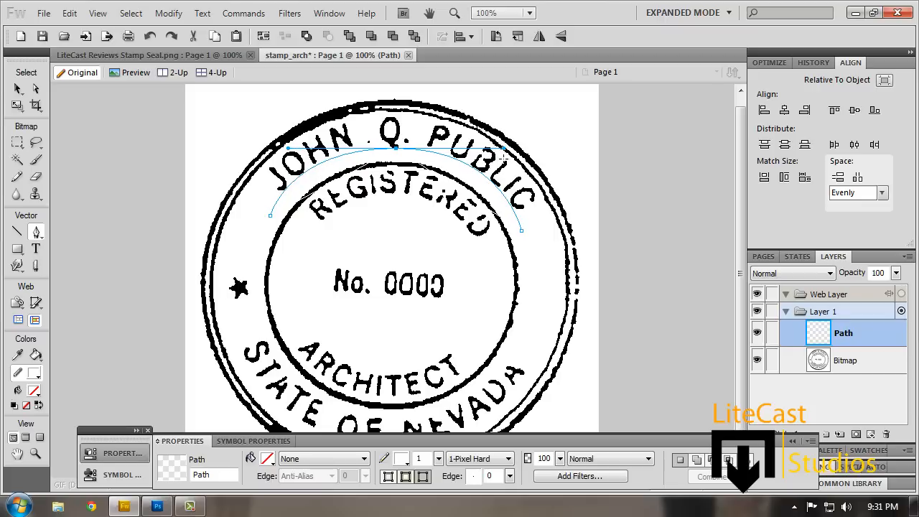
{"action": "left_click", "coordinate": [17, 88]}
Add the text "TYPING TEXT IN CURVES" and place it across the seal above "No. 0000"
{"action": "left_click", "coordinate": [37, 249]}
{"action": "left_click", "coordinate": [234, 246]}
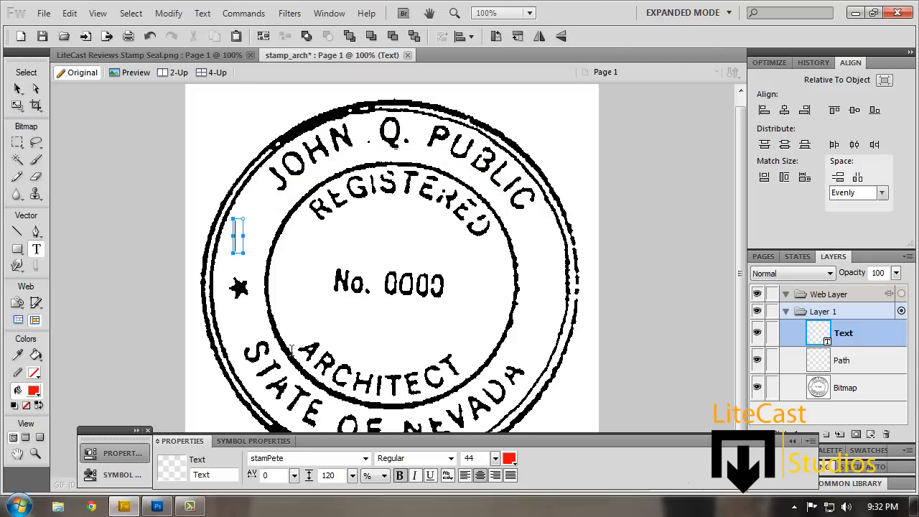
{"action": "type", "text": "TYPING TEX"}
{"action": "type", "text": "T IN CURVES"}
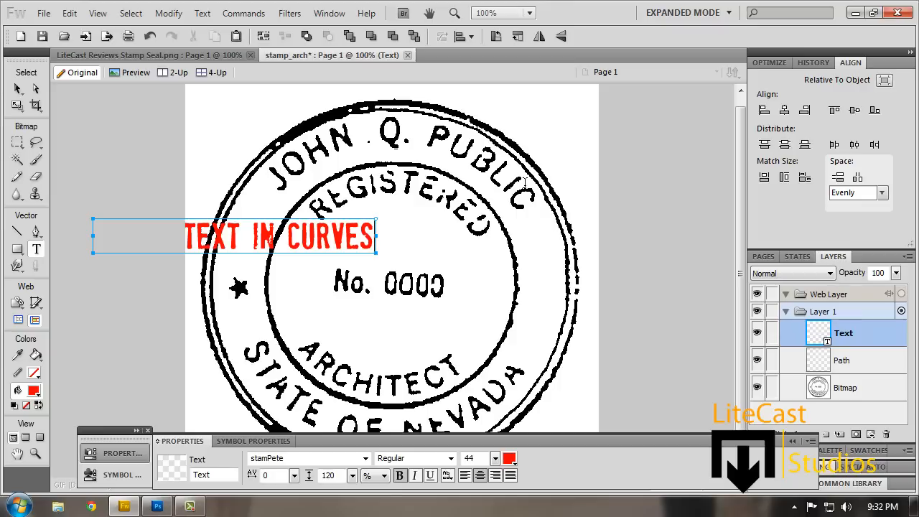
{"action": "left_click", "coordinate": [17, 87]}
{"action": "left_click_drag", "start_coordinate": [224, 249], "coordinate": [406, 251]}
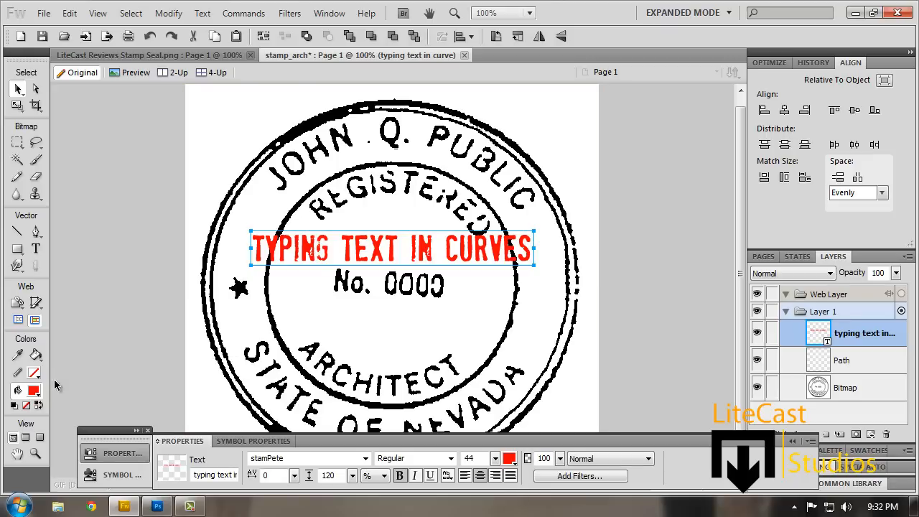
Select the text and the arc path together, try and undo Attach In Path, and apply Attach to Path
{"action": "left_click", "coordinate": [848, 358]}
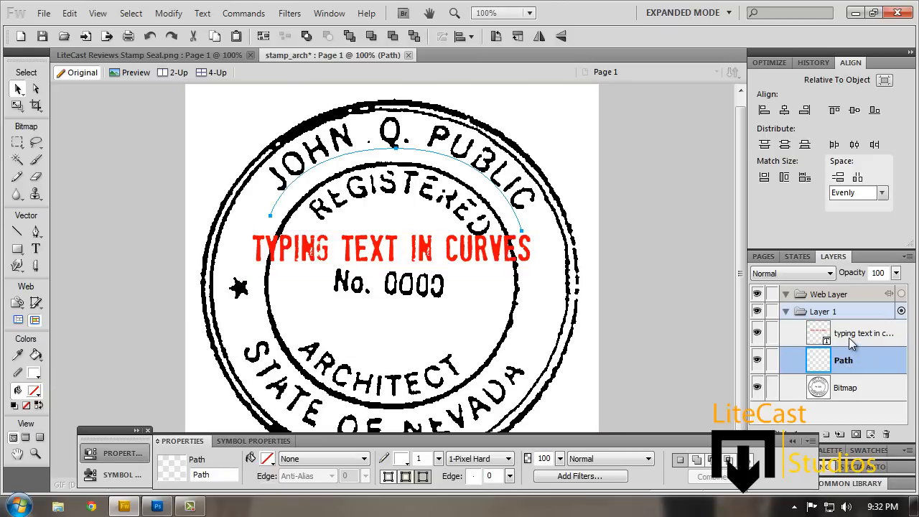
{"action": "left_click", "coordinate": [857, 336], "text": "shift"}
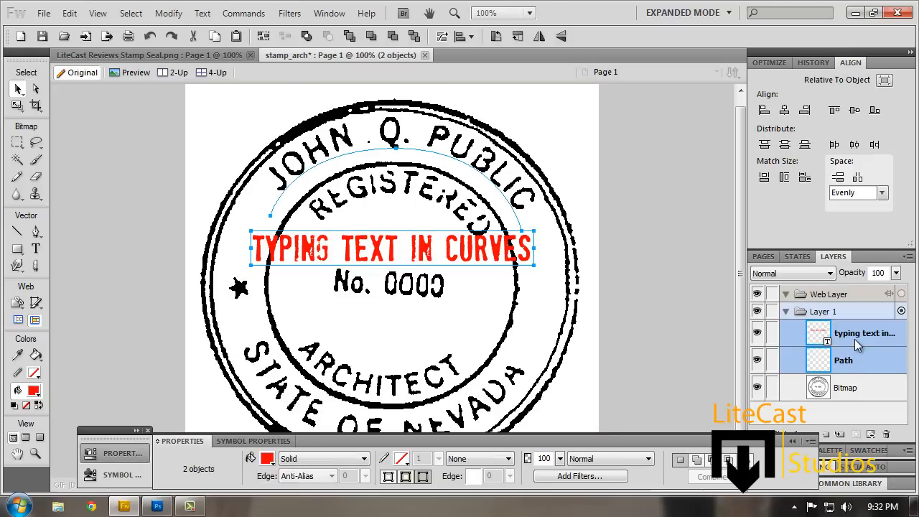
{"action": "left_click", "coordinate": [203, 14]}
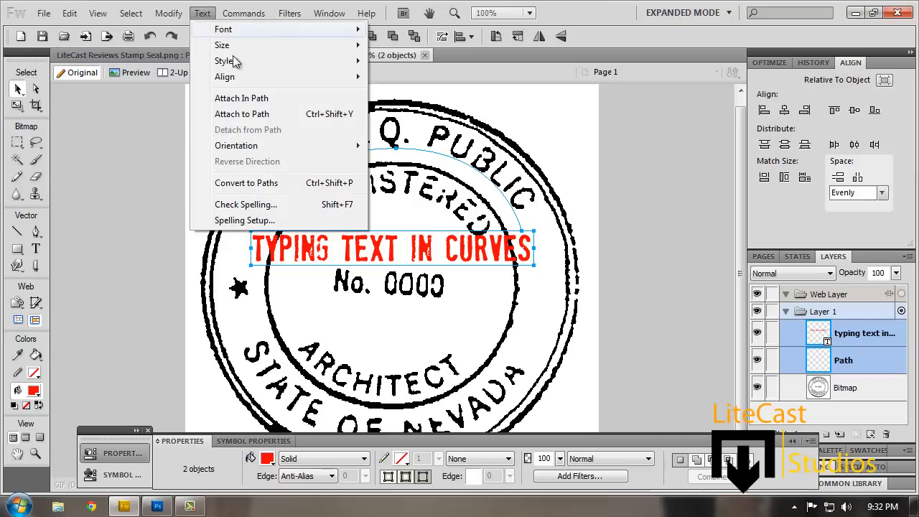
{"action": "left_click", "coordinate": [244, 99]}
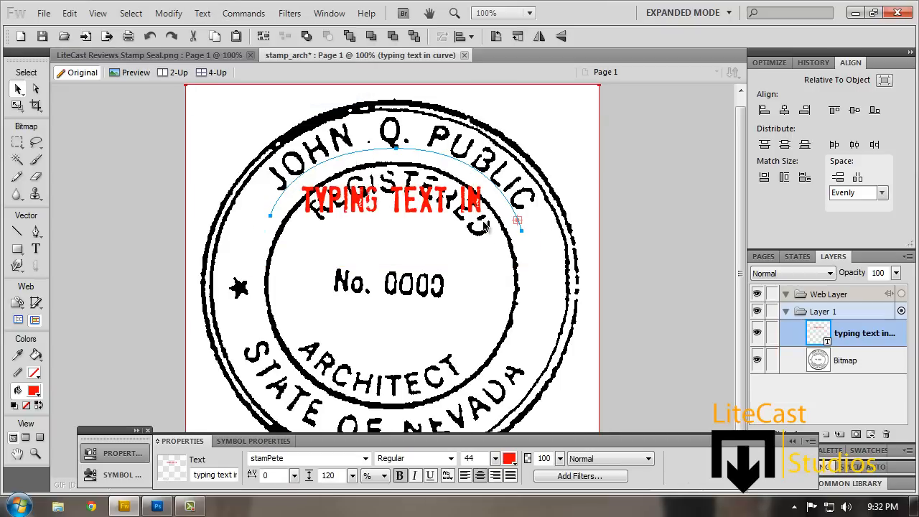
{"action": "key", "text": "ctrl+z"}
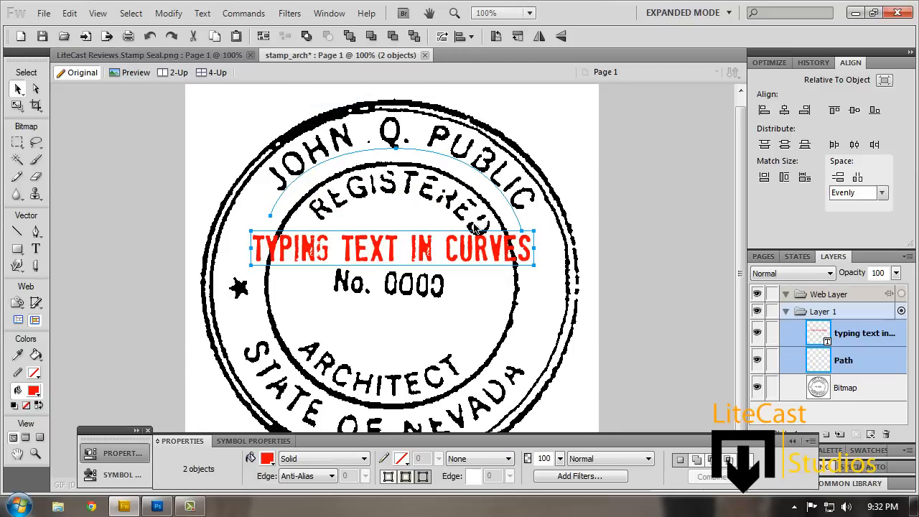
{"action": "left_click", "coordinate": [203, 13]}
{"action": "left_click", "coordinate": [257, 112]}
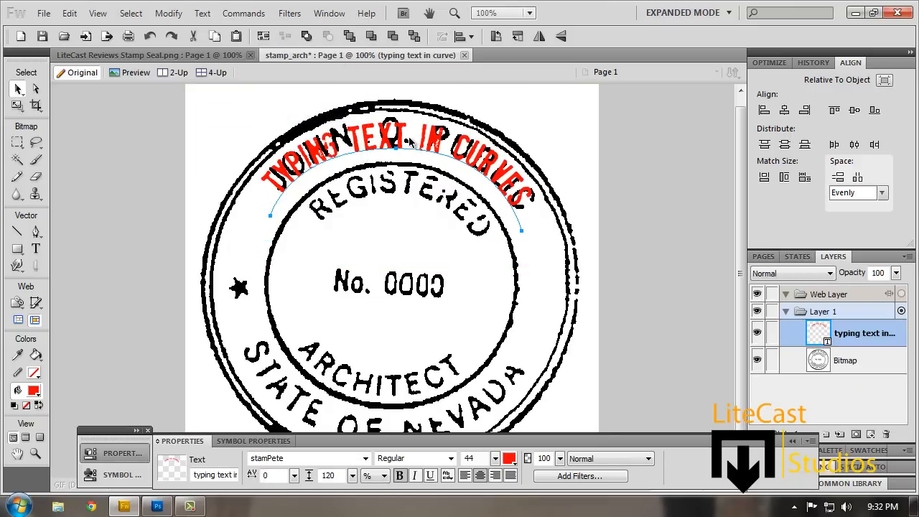
Move the curved text inside the inner circle and paint over the name in the upper ring with a white brush, size 40, edge 0
{"action": "left_click_drag", "start_coordinate": [411, 144], "coordinate": [406, 231]}
{"action": "left_click", "coordinate": [36, 177]}
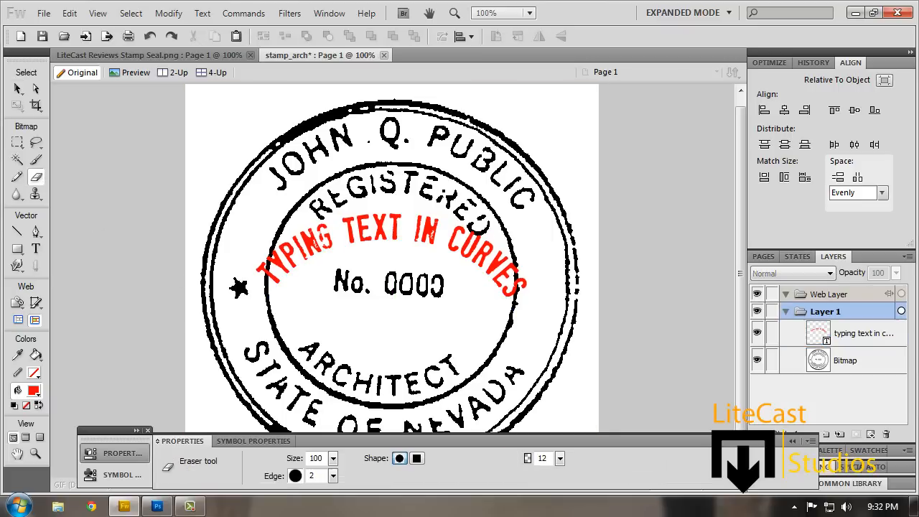
{"action": "left_click", "coordinate": [37, 161]}
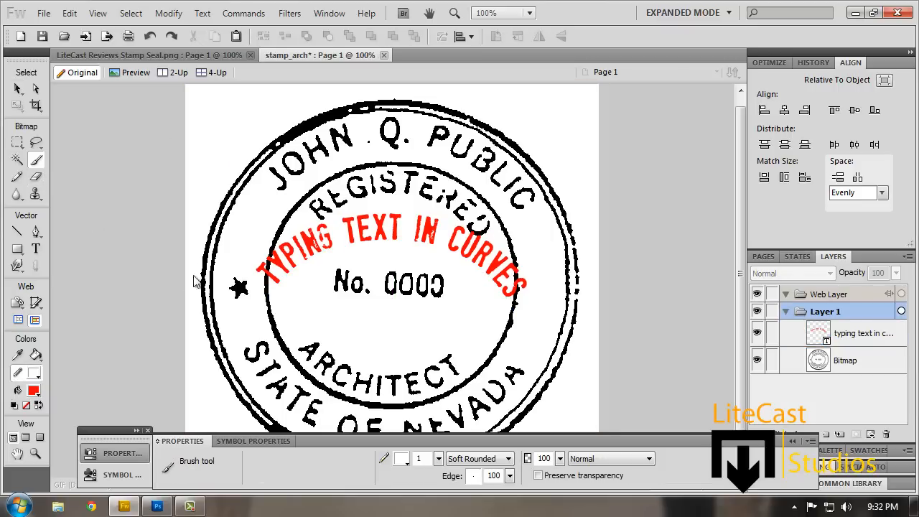
{"action": "left_click_drag", "start_coordinate": [438, 459], "coordinate": [443, 435]}
{"action": "left_click_drag", "start_coordinate": [509, 476], "coordinate": [512, 445]}
{"action": "mouse_move", "coordinate": [278, 179]}
{"action": "left_mouse_down"}
{"action": "mouse_move", "coordinate": [304, 153]}
{"action": "mouse_move", "coordinate": [343, 138]}
{"action": "mouse_move", "coordinate": [400, 133]}
{"action": "mouse_move", "coordinate": [465, 149]}
{"action": "mouse_move", "coordinate": [525, 203]}
{"action": "mouse_move", "coordinate": [527, 191]}
{"action": "left_mouse_up"}
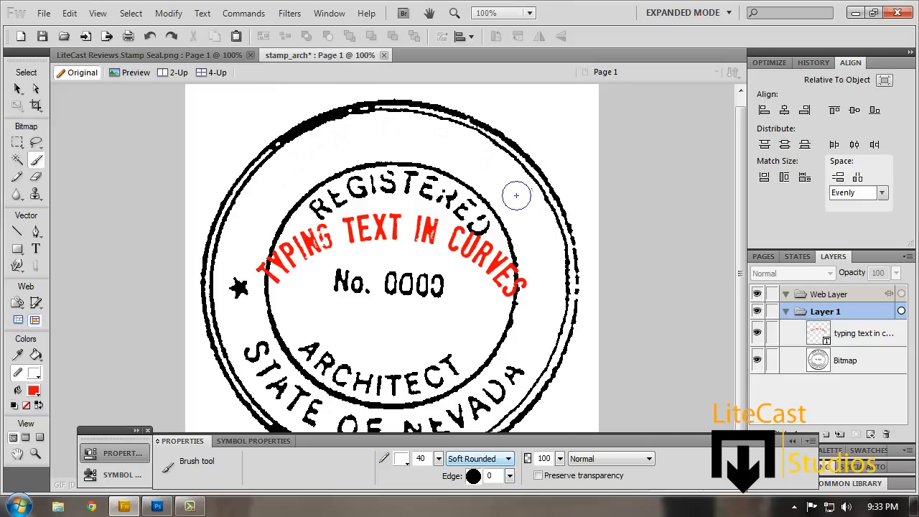
Move the curved red text up into the cleared upper ring of the seal
{"action": "left_click", "coordinate": [849, 360]}
{"action": "key", "text": "v"}
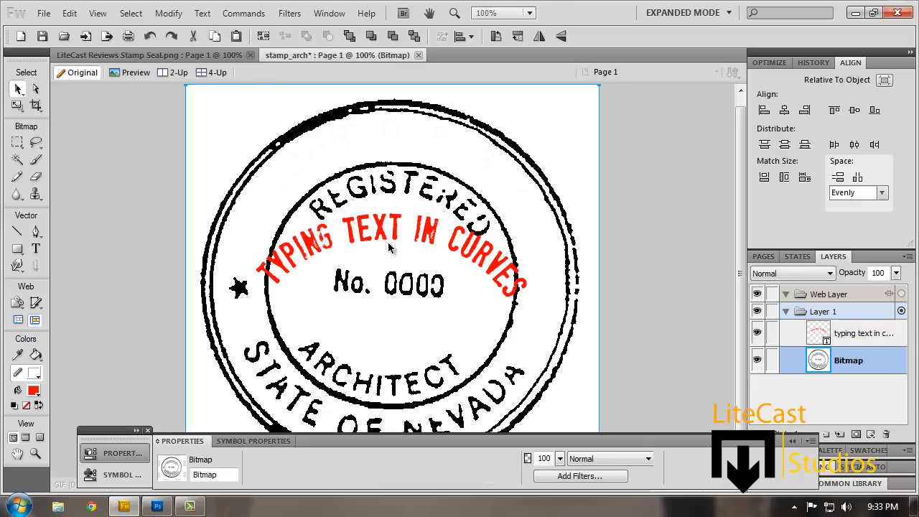
{"action": "left_click_drag", "start_coordinate": [394, 218], "coordinate": [400, 149]}
{"action": "left_click", "coordinate": [396, 237]}
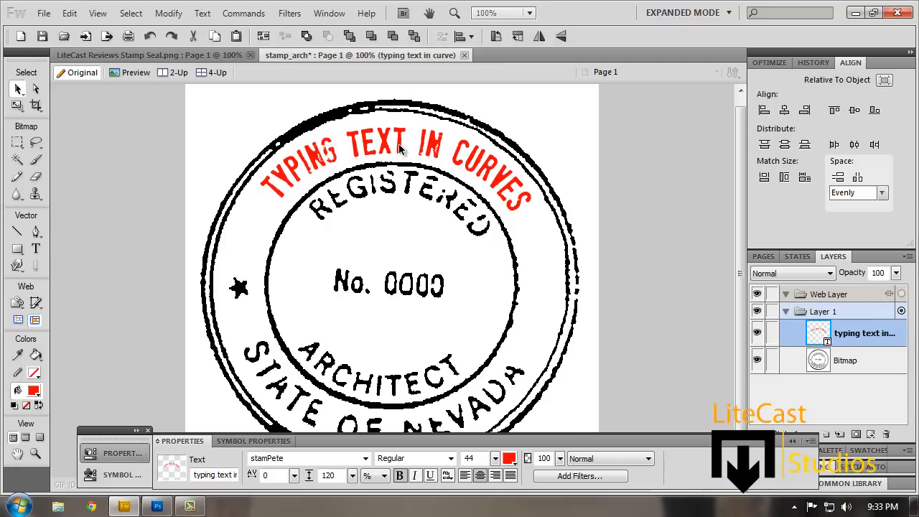
Convert the curved red text to a symbol
{"action": "right_click", "coordinate": [400, 148]}
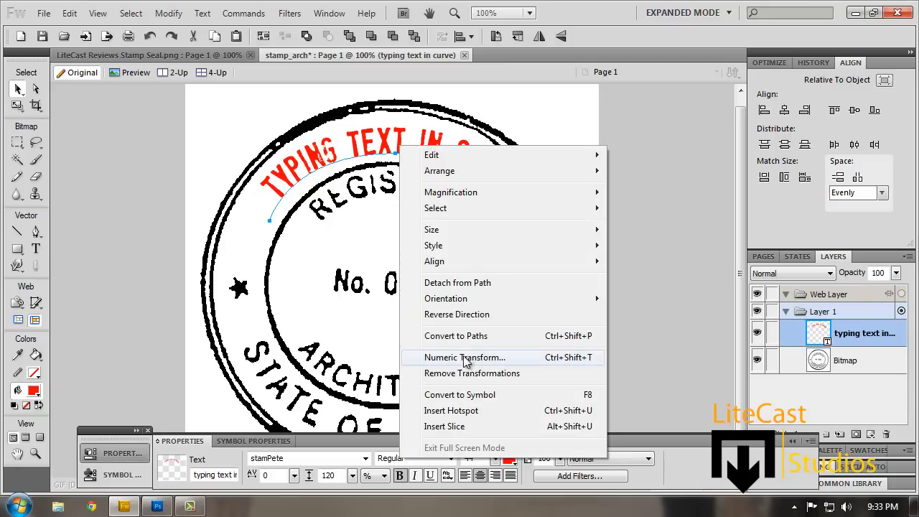
{"action": "left_click", "coordinate": [463, 395]}
{"action": "left_click", "coordinate": [579, 238]}
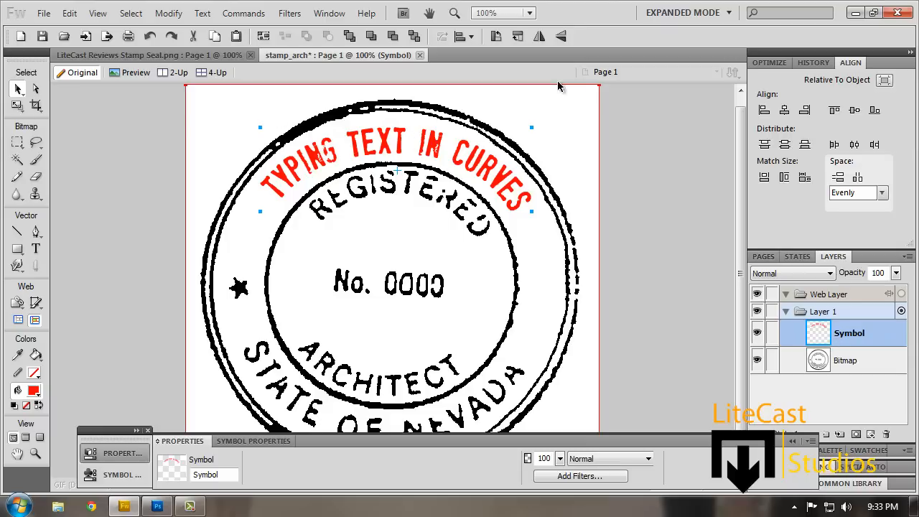
Rotate the text symbol by 15 degrees with Numeric Transform and reposition it to follow the upper ring
{"action": "right_click", "coordinate": [451, 153]}
{"action": "mouse_move", "coordinate": [503, 194]}
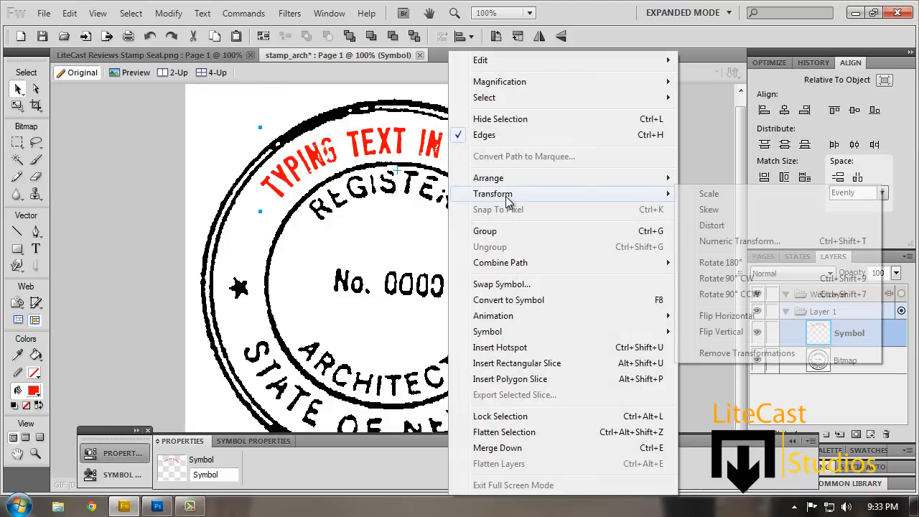
{"action": "left_click", "coordinate": [719, 242]}
{"action": "left_click", "coordinate": [428, 214]}
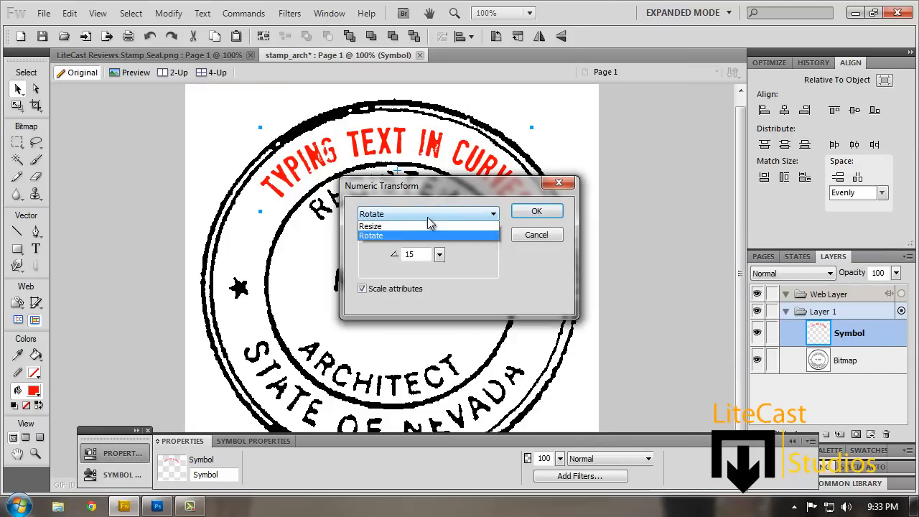
{"action": "left_click", "coordinate": [425, 246]}
{"action": "left_click", "coordinate": [439, 256]}
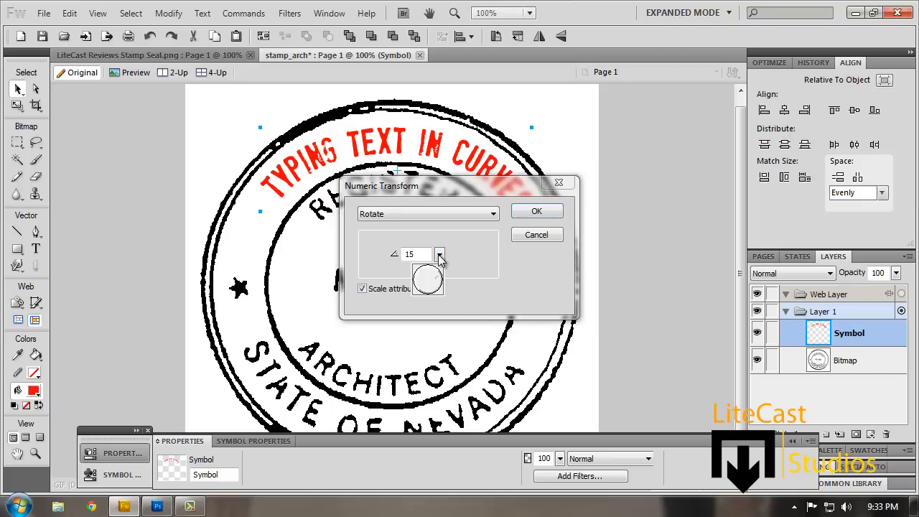
{"action": "left_click", "coordinate": [539, 214]}
{"action": "left_click_drag", "start_coordinate": [437, 158], "coordinate": [455, 165]}
{"action": "left_click", "coordinate": [668, 186]}
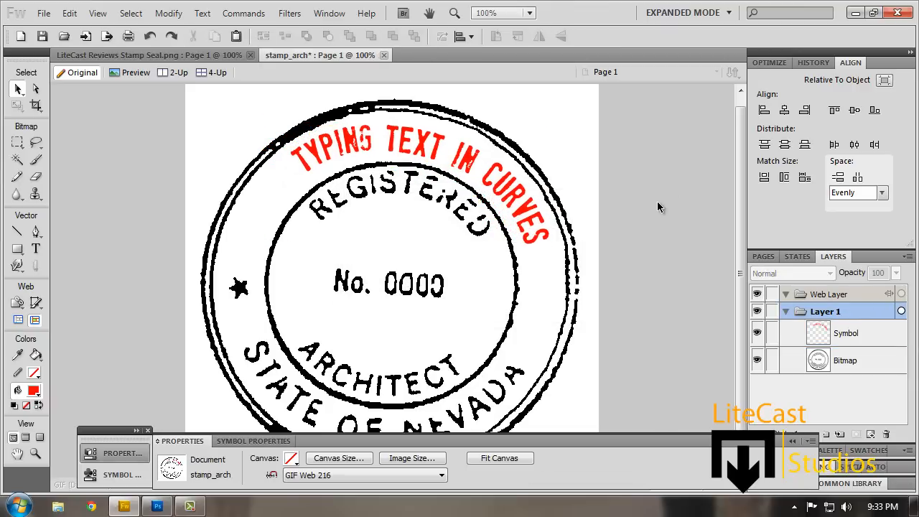
Compare the edited seal with the lettering in LiteCast Reviews Stamp Seal.png
{"action": "left_click", "coordinate": [199, 58]}
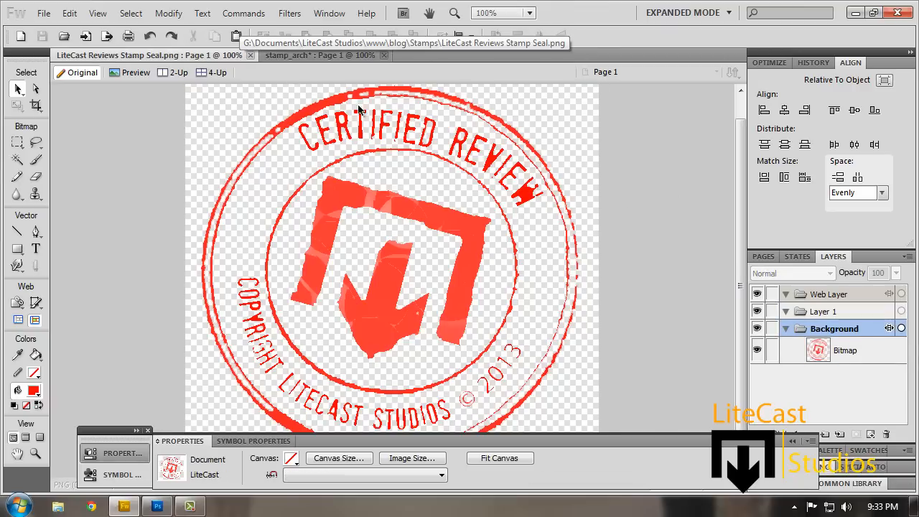
{"action": "left_click", "coordinate": [316, 56]}
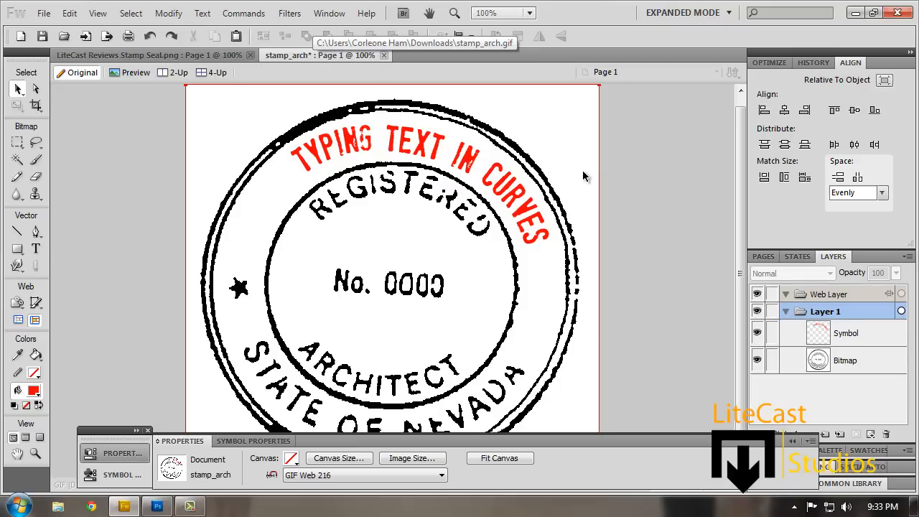
Set the opacity of the curved red text symbol to 70 percent and deselect it
{"action": "left_click", "coordinate": [495, 208]}
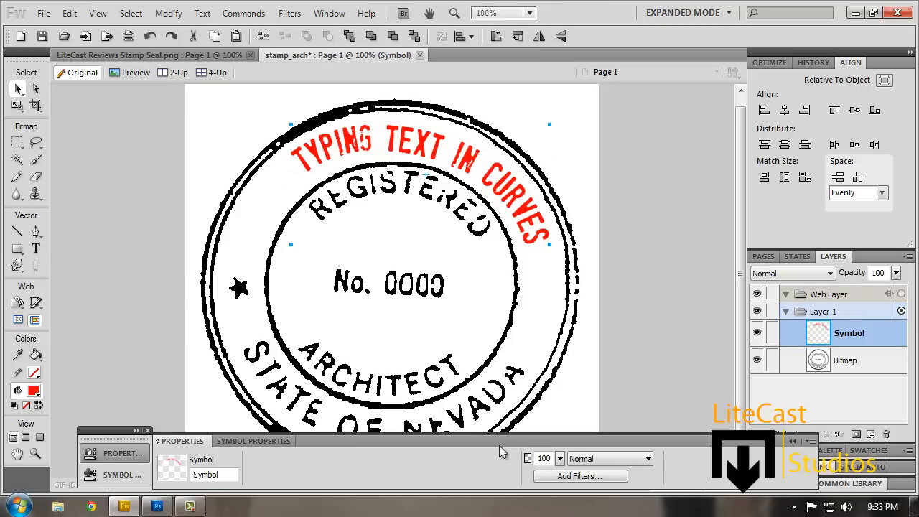
{"action": "left_click", "coordinate": [561, 458]}
{"action": "left_click_drag", "start_coordinate": [564, 423], "coordinate": [567, 442]}
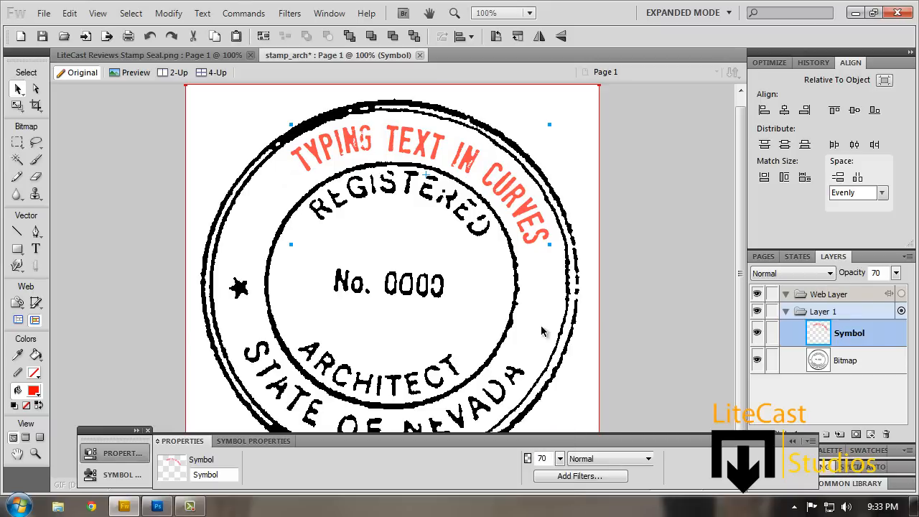
{"action": "left_click", "coordinate": [653, 277]}
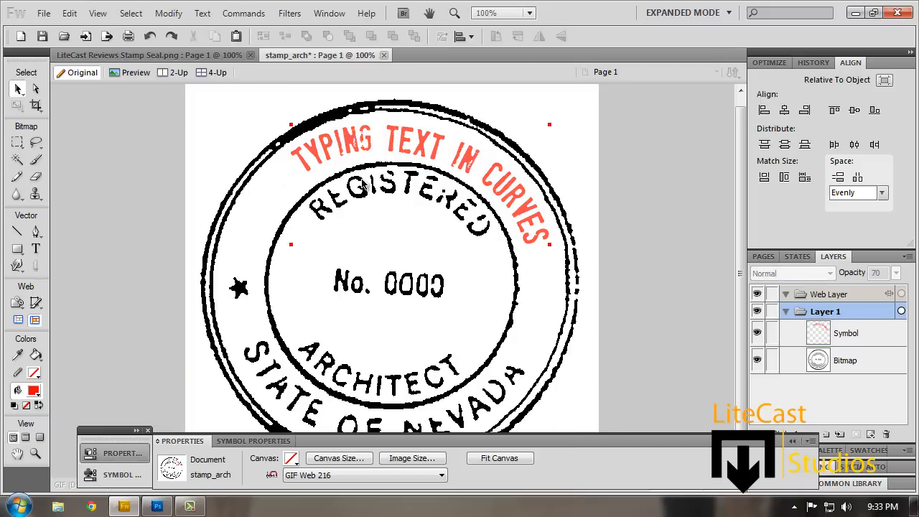
Switch to Photoshop and draw a three-point curved path through the seal's empty upper ring with the Pen tool
{"action": "left_click", "coordinate": [855, 15]}
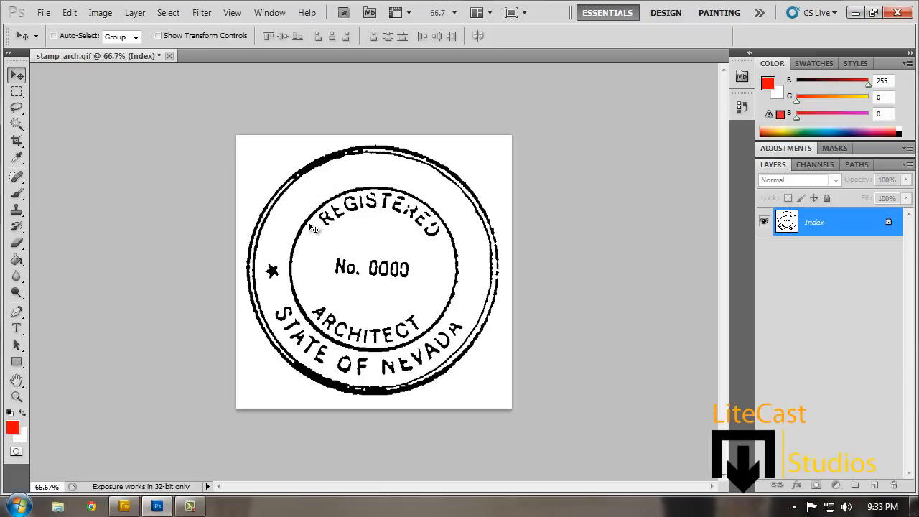
{"action": "left_click", "coordinate": [17, 312]}
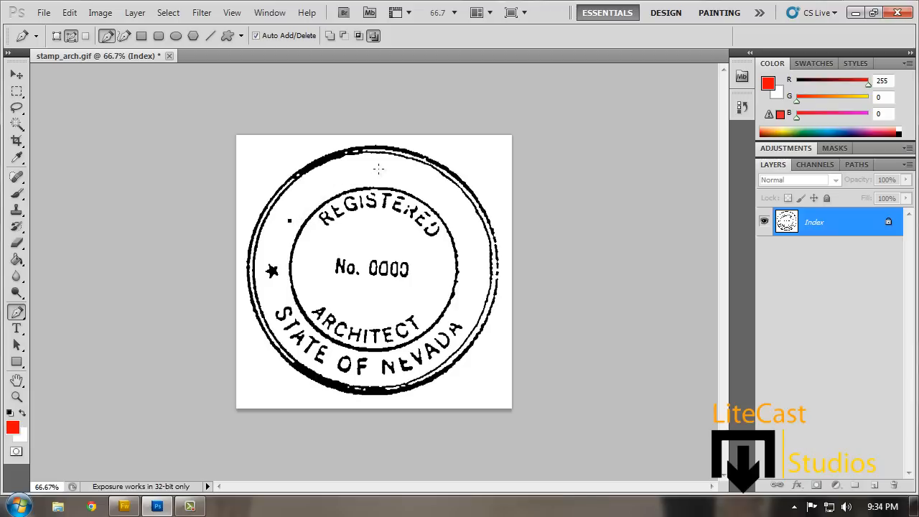
{"action": "left_click", "coordinate": [383, 169]}
{"action": "left_click_drag", "start_coordinate": [383, 169], "coordinate": [438, 180]}
{"action": "left_click", "coordinate": [466, 235]}
{"action": "mouse_move", "coordinate": [466, 234]}
{"action": "left_mouse_down"}
{"action": "mouse_move", "coordinate": [478, 241]}
{"action": "mouse_move", "coordinate": [469, 240]}
{"action": "left_mouse_up"}
{"action": "left_click", "coordinate": [16, 74]}
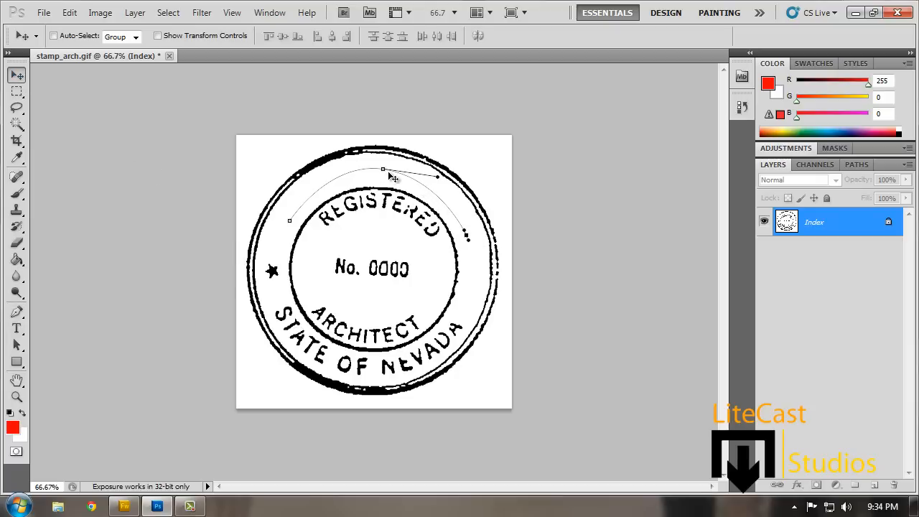
{"action": "left_click_drag", "start_coordinate": [392, 178], "coordinate": [395, 180]}
{"action": "key", "text": "ctrl+z"}
Adjust the path's anchor points and direction handles so the arc follows the curvature of the upper ring
{"action": "left_click", "coordinate": [16, 311]}
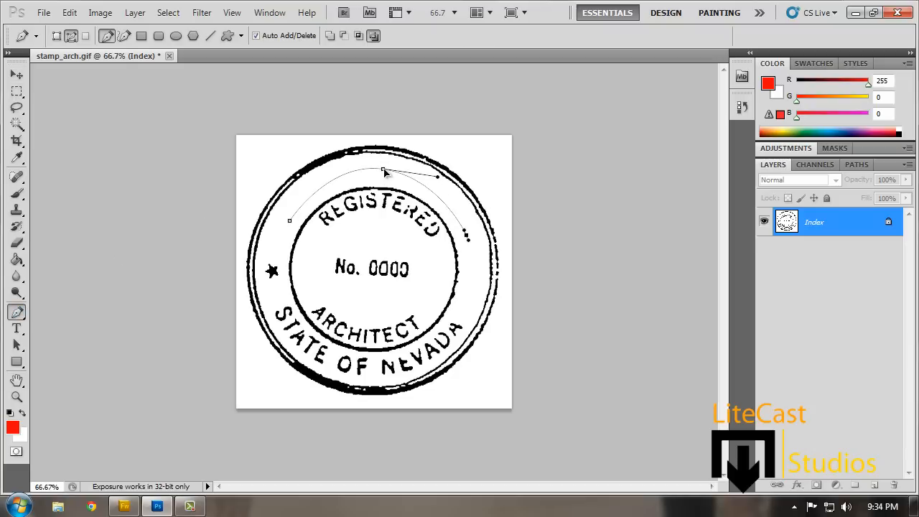
{"action": "left_click_drag", "start_coordinate": [383, 170], "coordinate": [454, 175]}
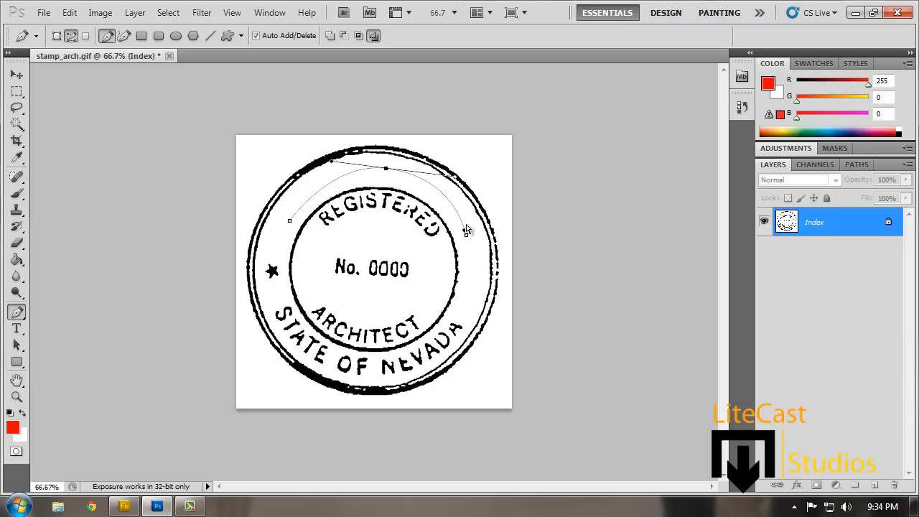
{"action": "left_click_drag", "start_coordinate": [464, 230], "coordinate": [467, 251]}
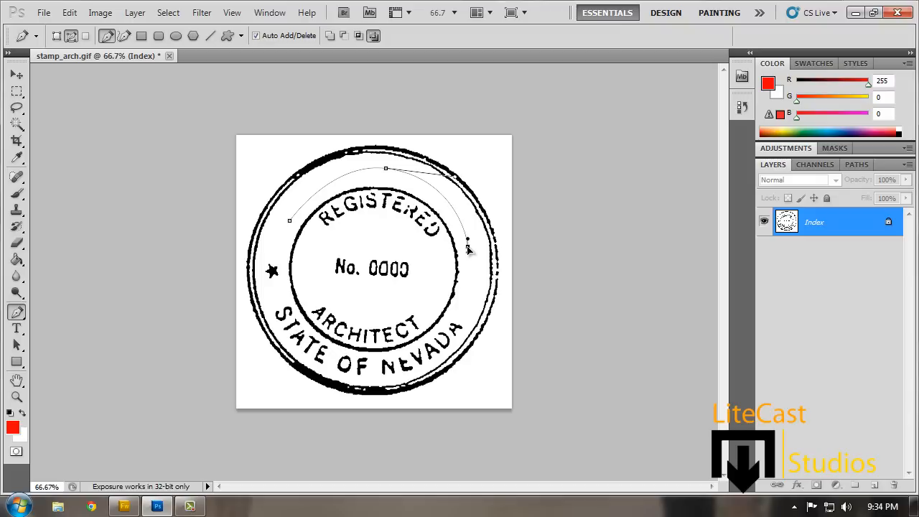
{"action": "left_click_drag", "start_coordinate": [290, 221], "coordinate": [292, 223]}
{"action": "left_click_drag", "start_coordinate": [333, 165], "coordinate": [311, 163]}
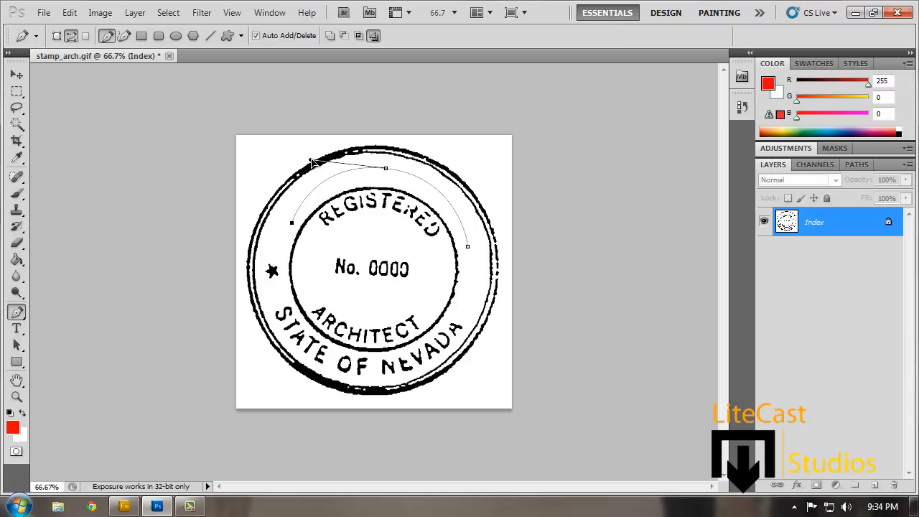
{"action": "left_click_drag", "start_coordinate": [382, 168], "coordinate": [401, 176]}
{"action": "key", "text": "ctrl+z"}
{"action": "key", "text": "ctrl+z"}
Widen both ends of the path slightly, and dismiss the Windows prompt by keeping the current color scheme without showing the message again
{"action": "left_click", "coordinate": [17, 75]}
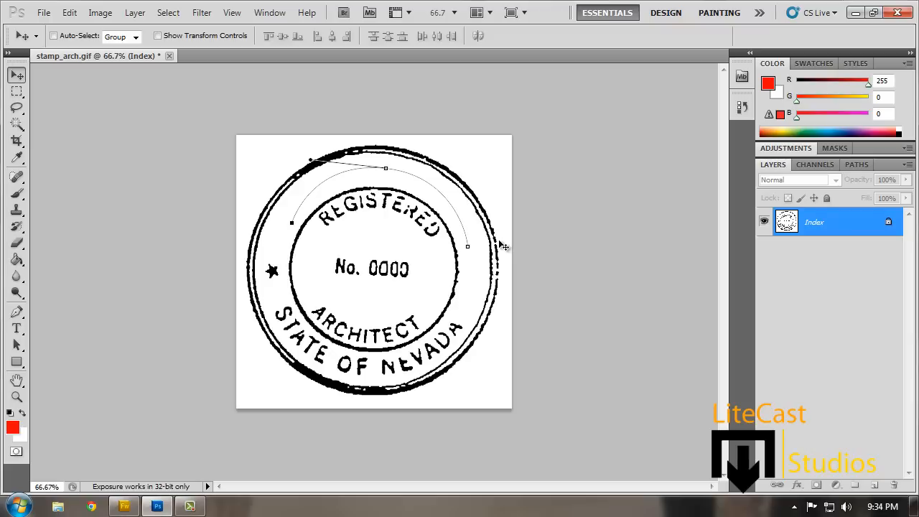
{"action": "left_click", "coordinate": [17, 311]}
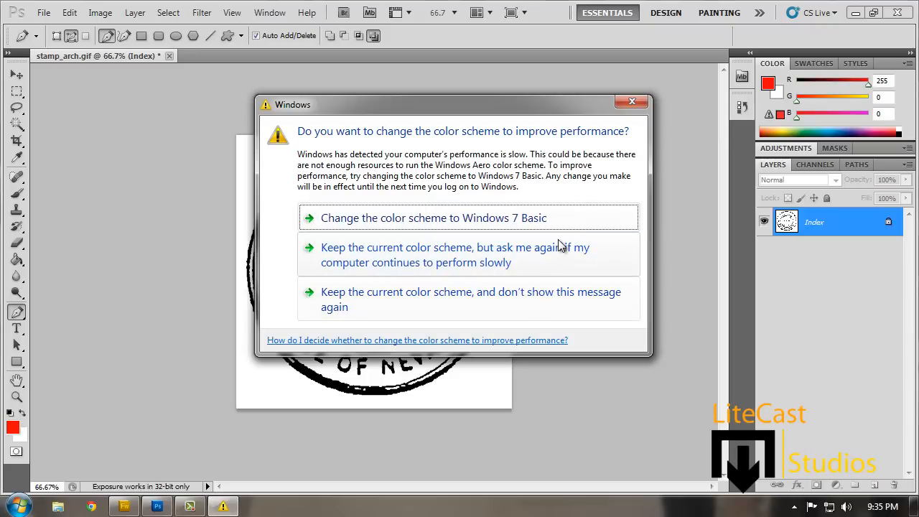
{"action": "left_click", "coordinate": [550, 294]}
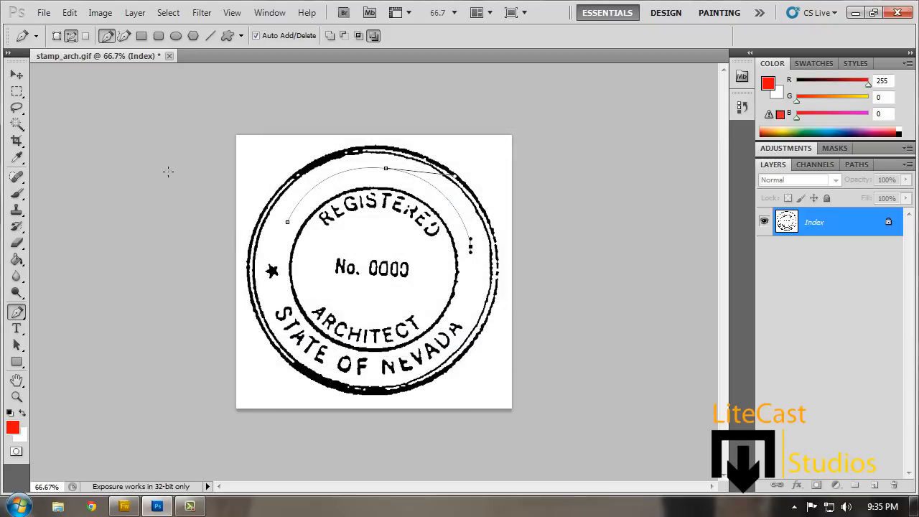
{"action": "left_click", "coordinate": [18, 75]}
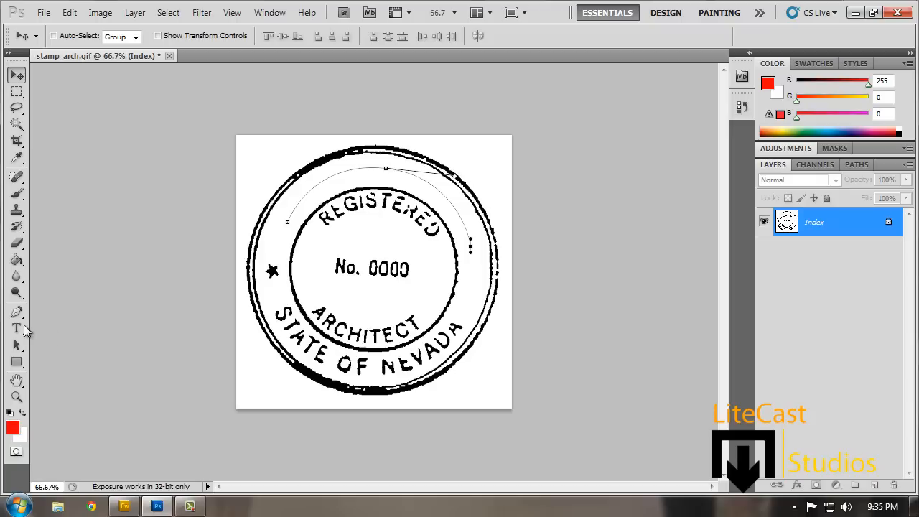
Add the text TYPING TEXT IN CURVES FOR PHOTOSHOP along the curved path in the upper ring
{"action": "left_click", "coordinate": [19, 331]}
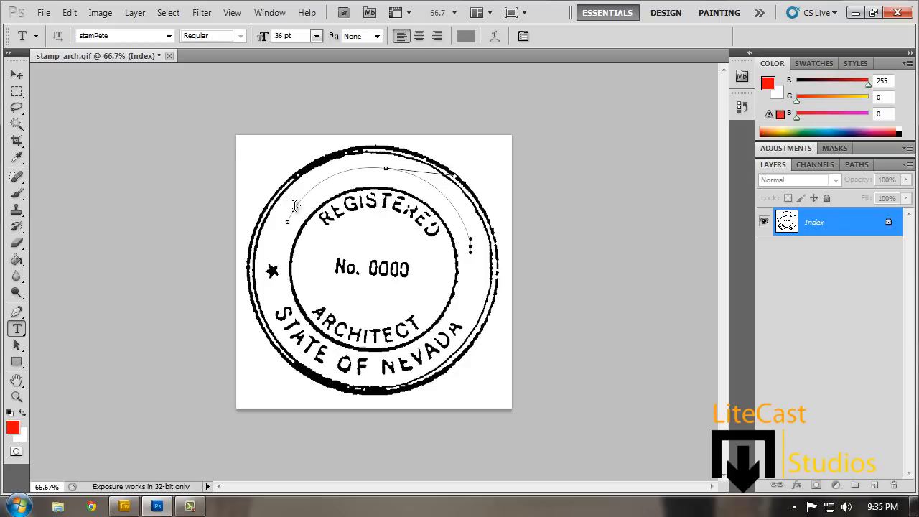
{"action": "left_click", "coordinate": [294, 209]}
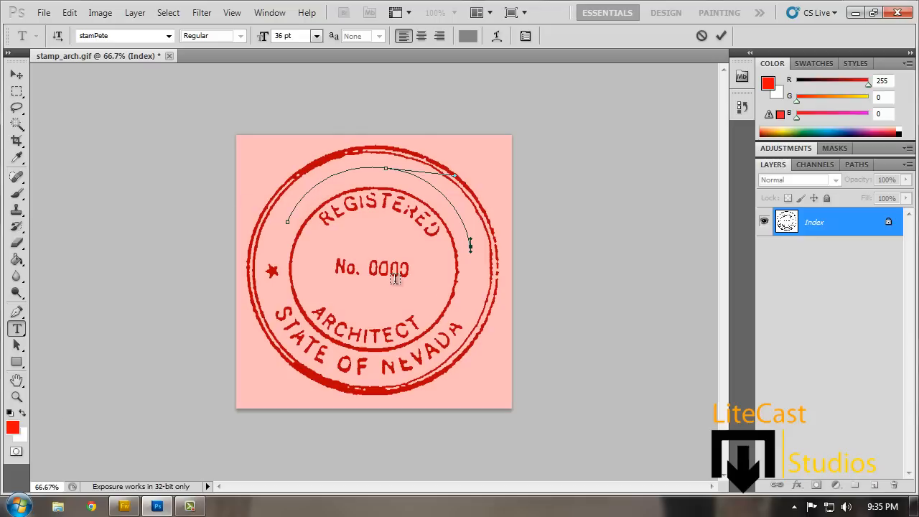
{"action": "type", "text": "TYPE"}
{"action": "type", "text": "ING TEXT IN"}
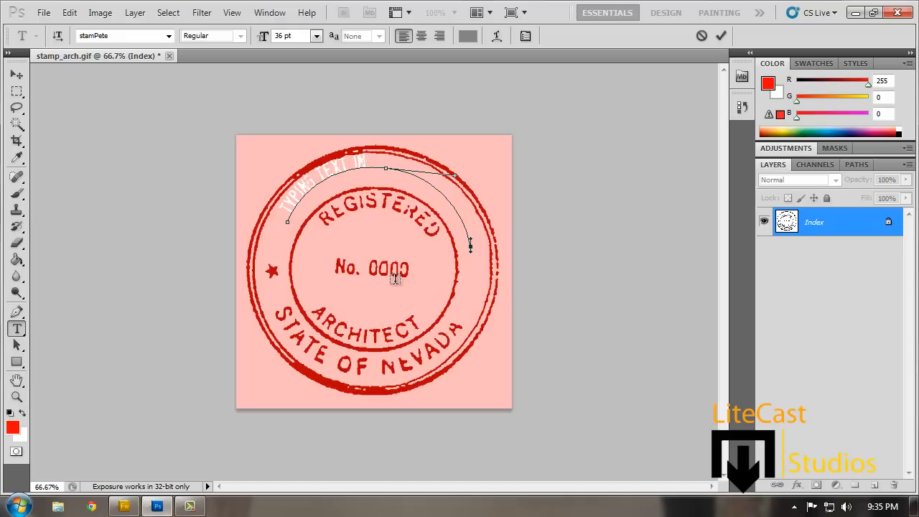
{"action": "type", "text": " CURVES FOR"}
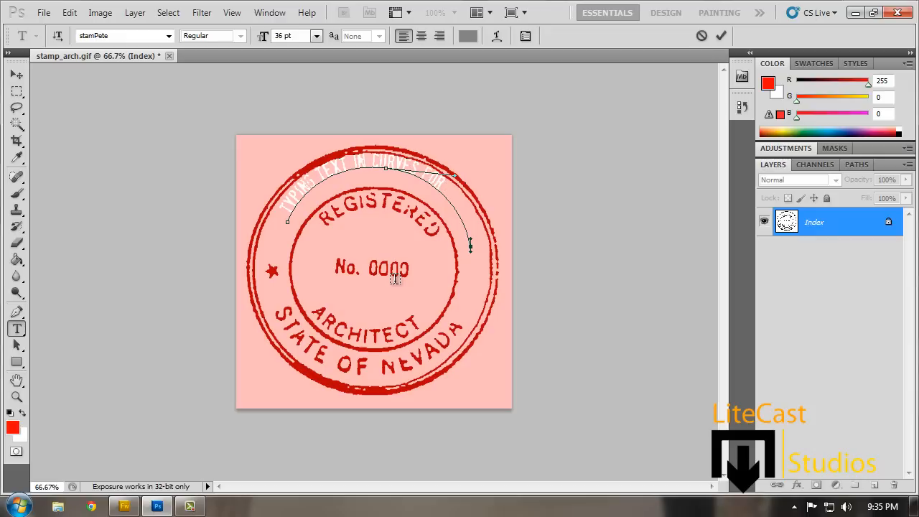
{"action": "type", "text": " PHOTOSHOP"}
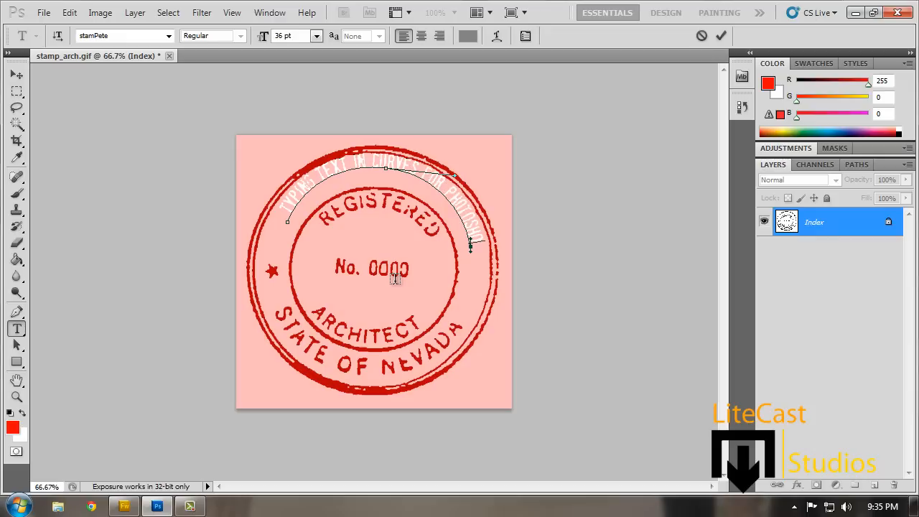
{"action": "key", "text": "BackSpace"}
{"action": "key", "text": "BackSpace"}
{"action": "key", "text": "BackSpace"}
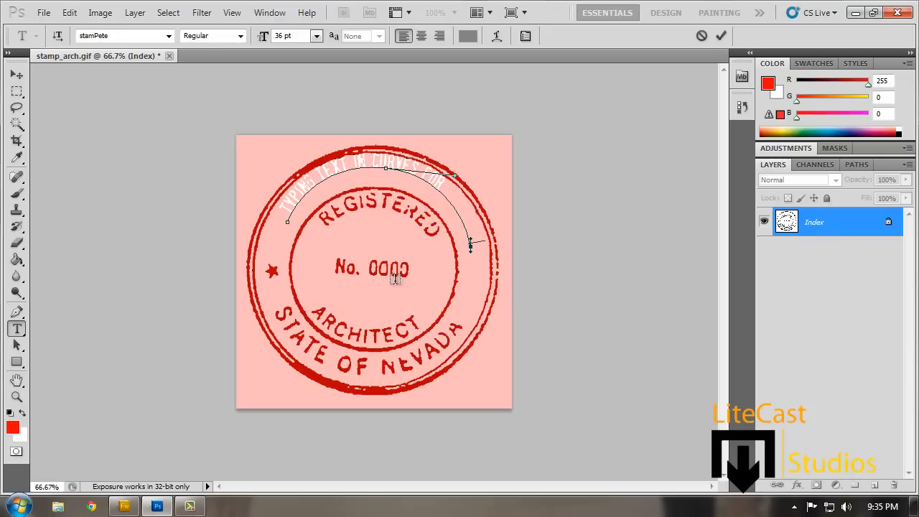
{"action": "key", "text": "BackSpace"}
{"action": "key", "text": "BackSpace"}
{"action": "key", "text": "BackSpace"}
{"action": "key", "text": "BackSpace"}
{"action": "key", "text": "BackSpace"}
{"action": "key", "text": "BackSpace"}
{"action": "key", "text": "BackSpace"}
{"action": "key", "text": "BackSpace"}
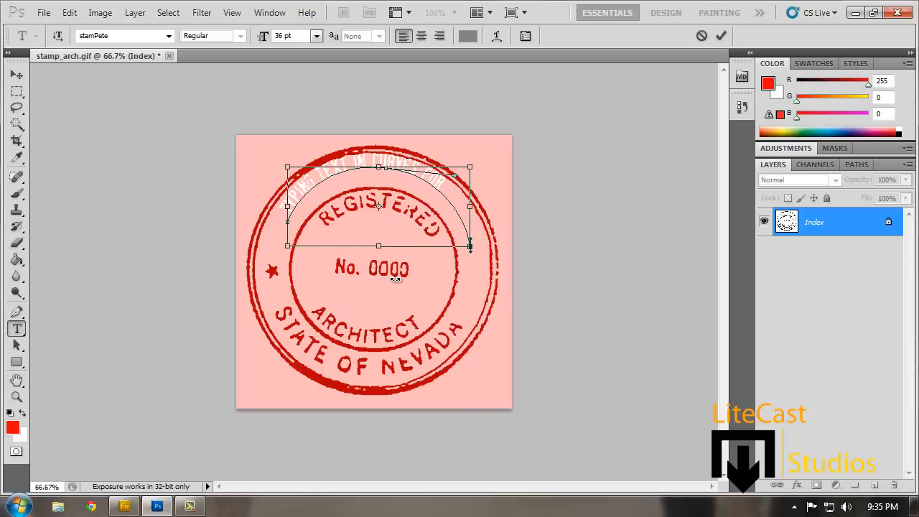
Set the font size of the whole curved text to 35 pt
{"action": "key", "text": "ctrl+a"}
{"action": "left_click", "coordinate": [260, 40]}
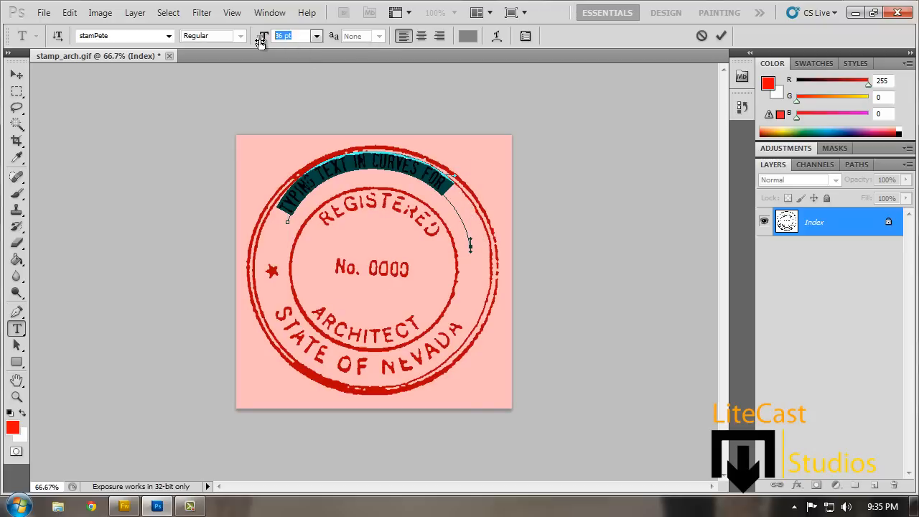
{"action": "type", "text": "35"}
{"action": "key", "text": "Return"}
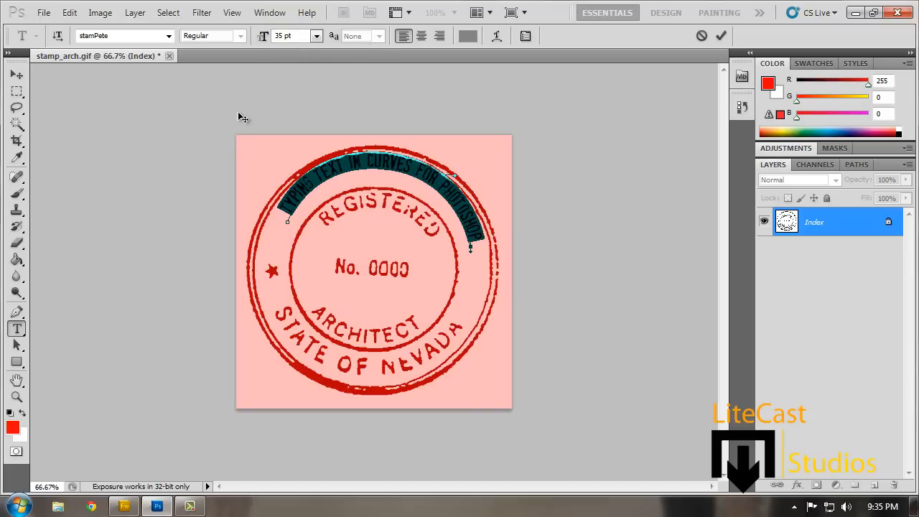
Commit the curved text and move it to sit centered between the two circles of the upper ring
{"action": "left_click", "coordinate": [16, 75]}
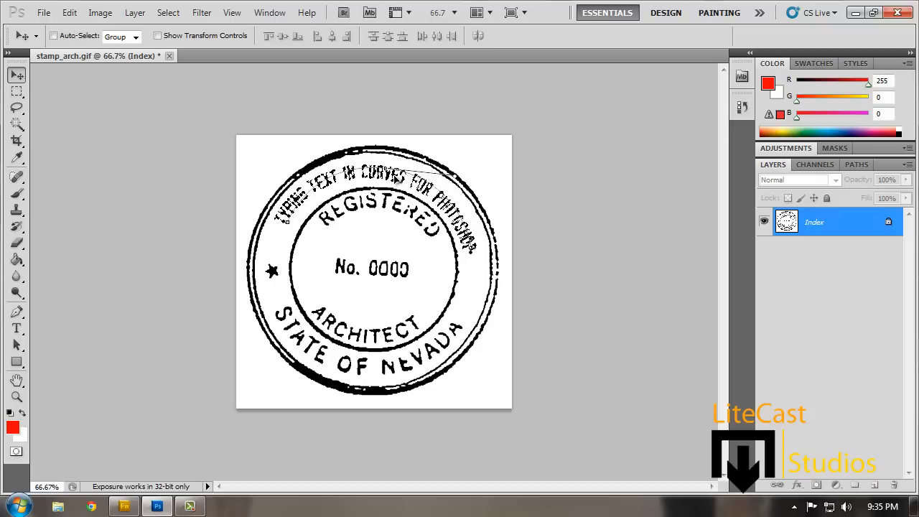
{"action": "left_click_drag", "start_coordinate": [398, 178], "coordinate": [401, 179]}
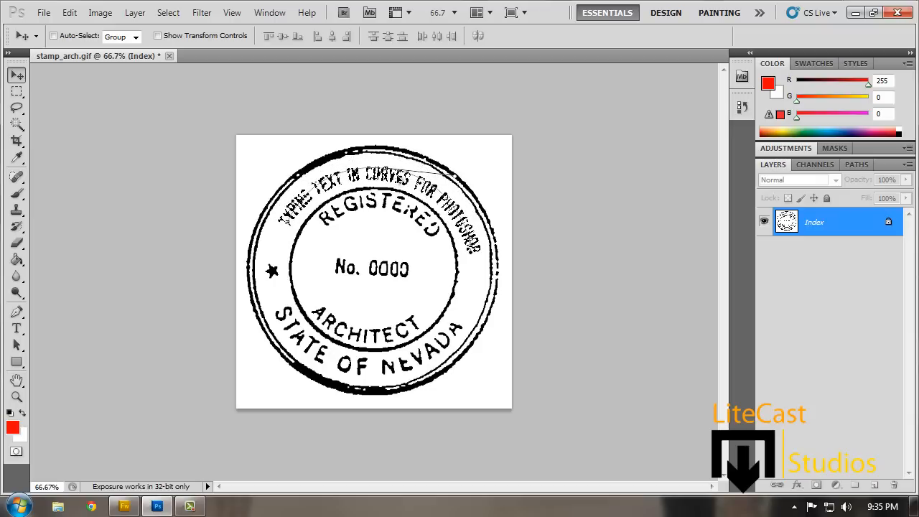
{"action": "left_click", "coordinate": [16, 91]}
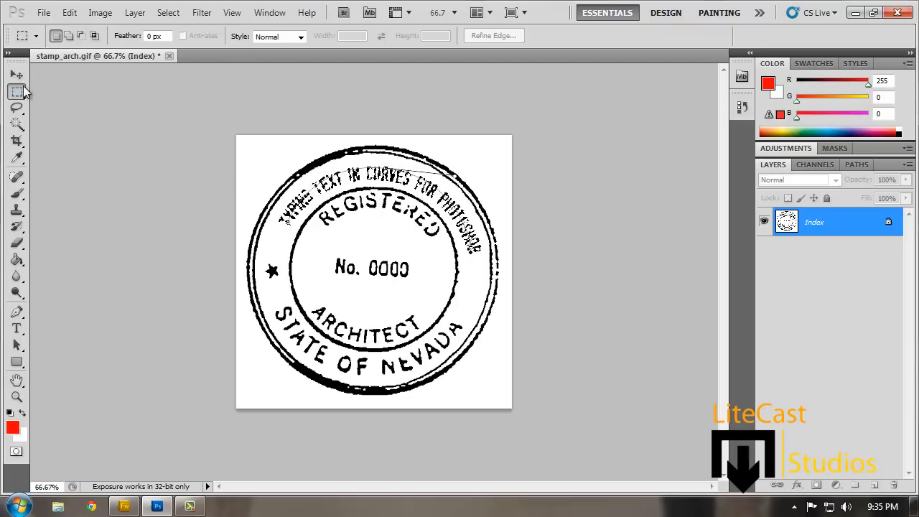